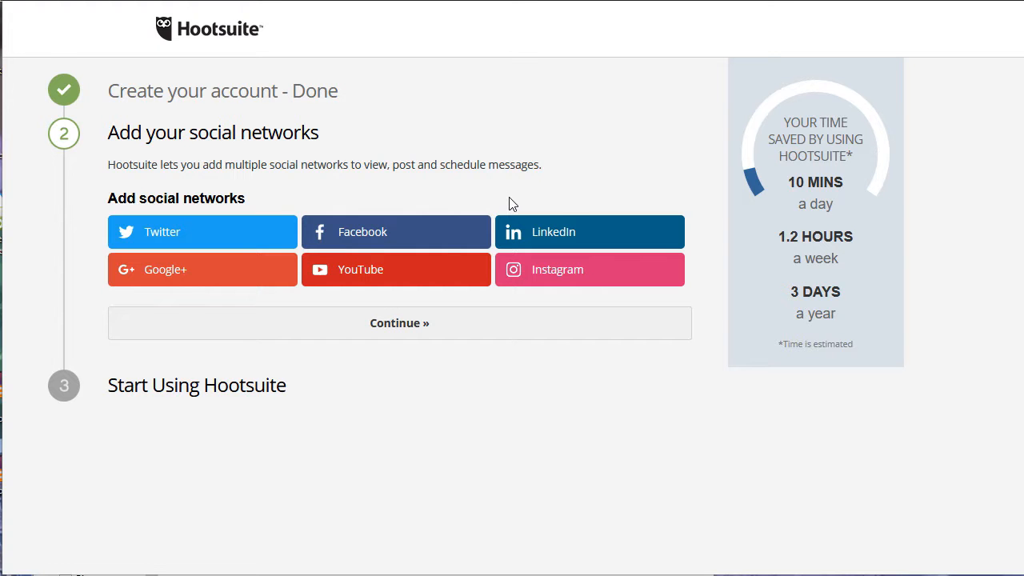
# Authorize Hootsuite to access the LinkedIn account via the sign-in window's Allow
pyautogui.click(580, 233)
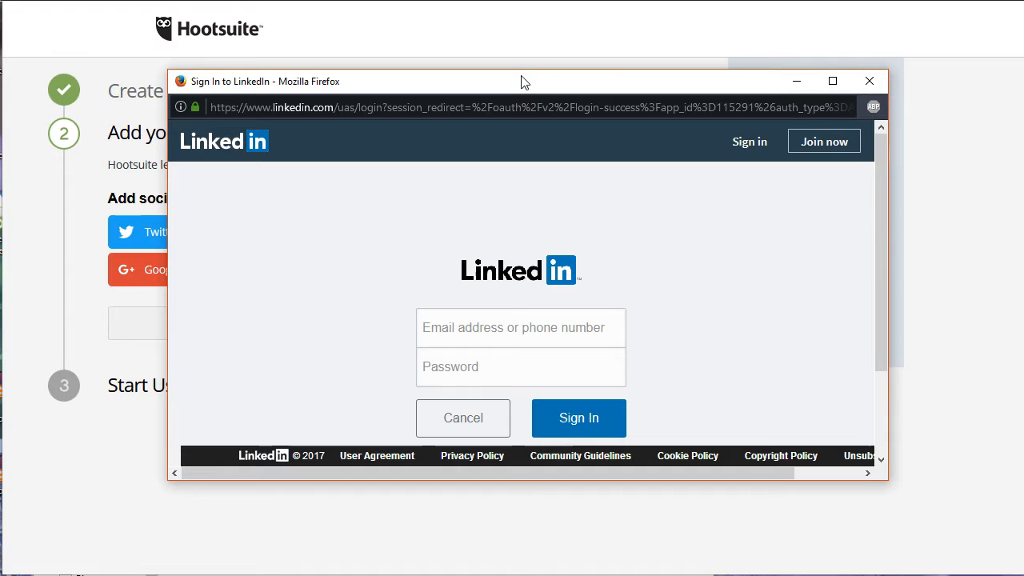
pyautogui.moveTo(524, 82); pyautogui.dragTo(525, 70)
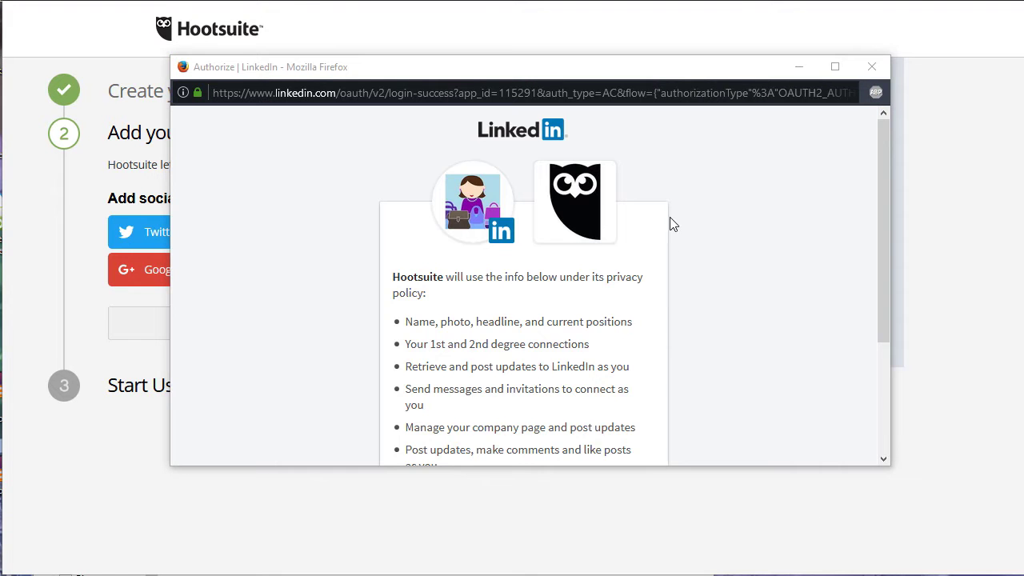
pyautogui.scroll(-3, 671, 223)
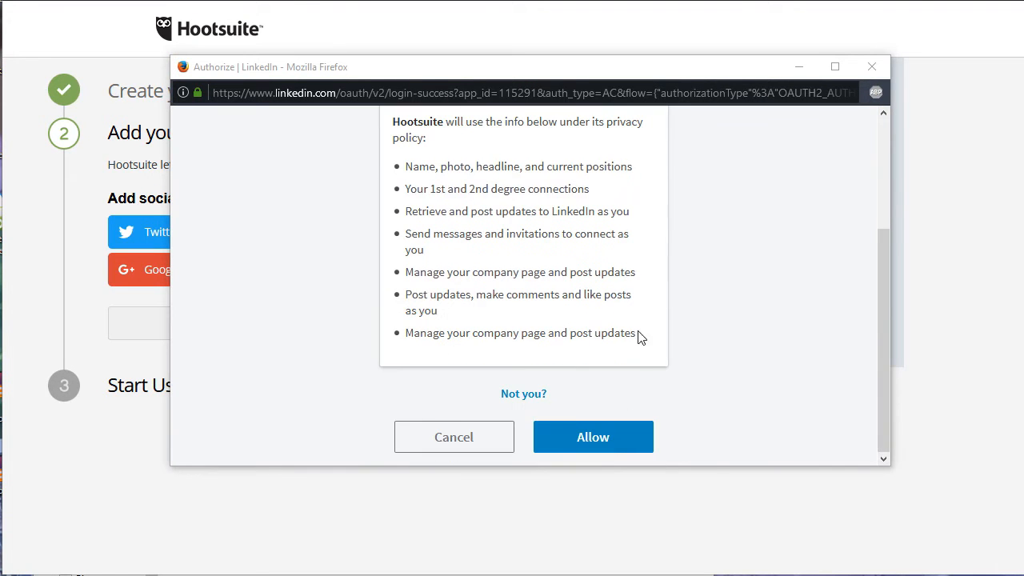
pyautogui.click(631, 437)
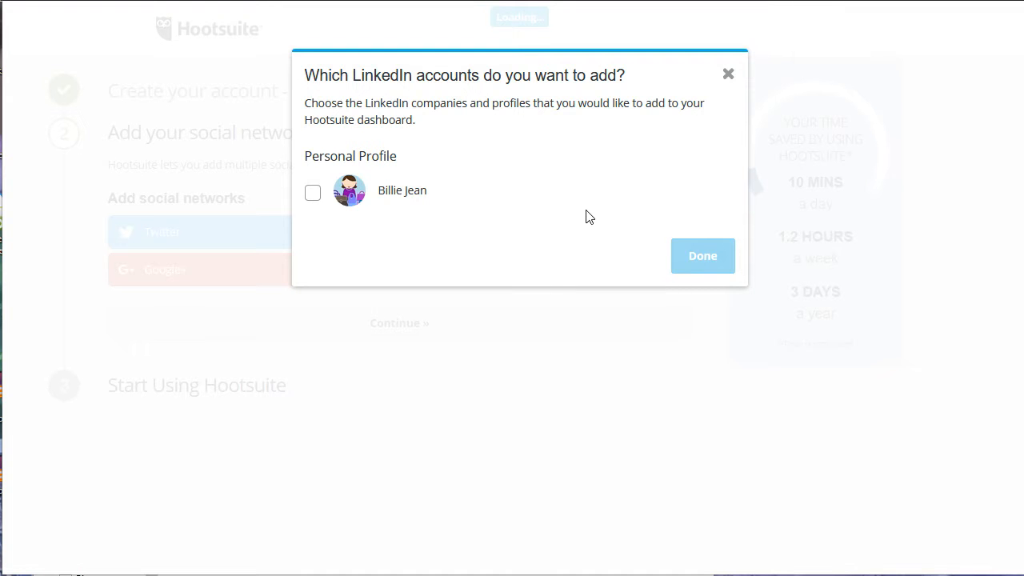
# Add the LinkedIn personal profile by ticking its checkbox and confirming with Done
pyautogui.click(312, 192)
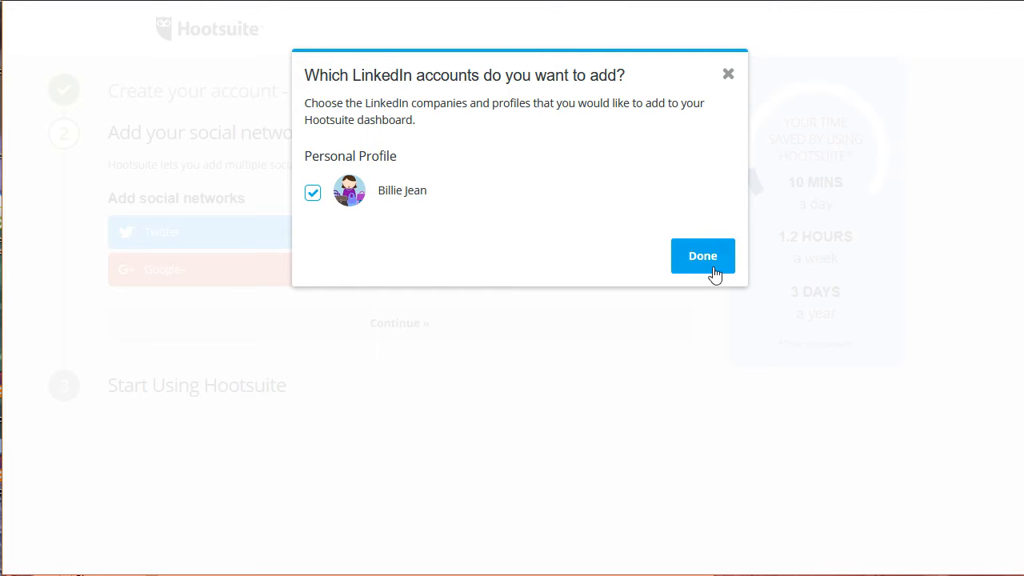
pyautogui.click(702, 256)
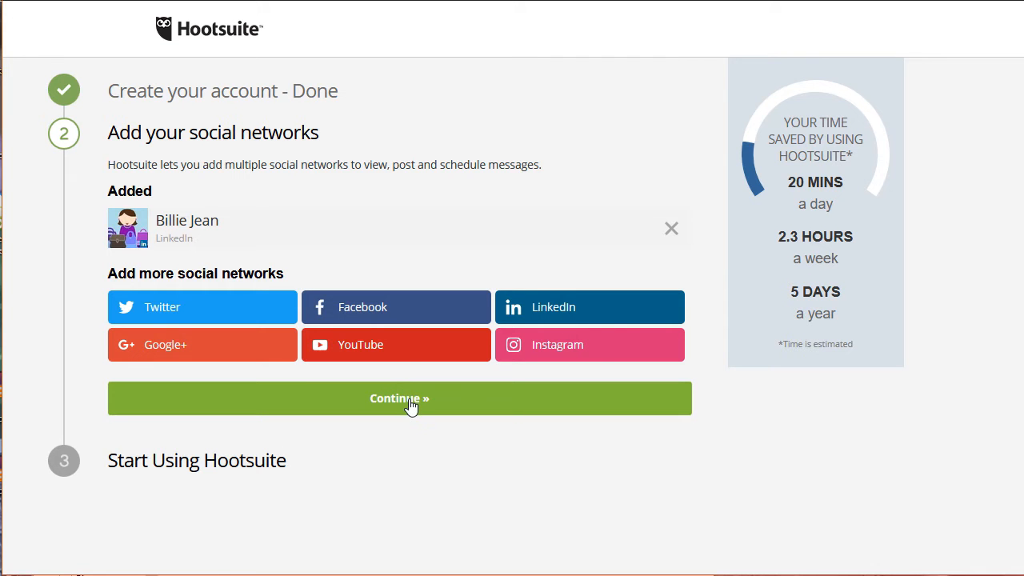
# Continue past the social networks step toward the dashboard welcome dialog
pyautogui.click(411, 405)
pyautogui.click(411, 405)
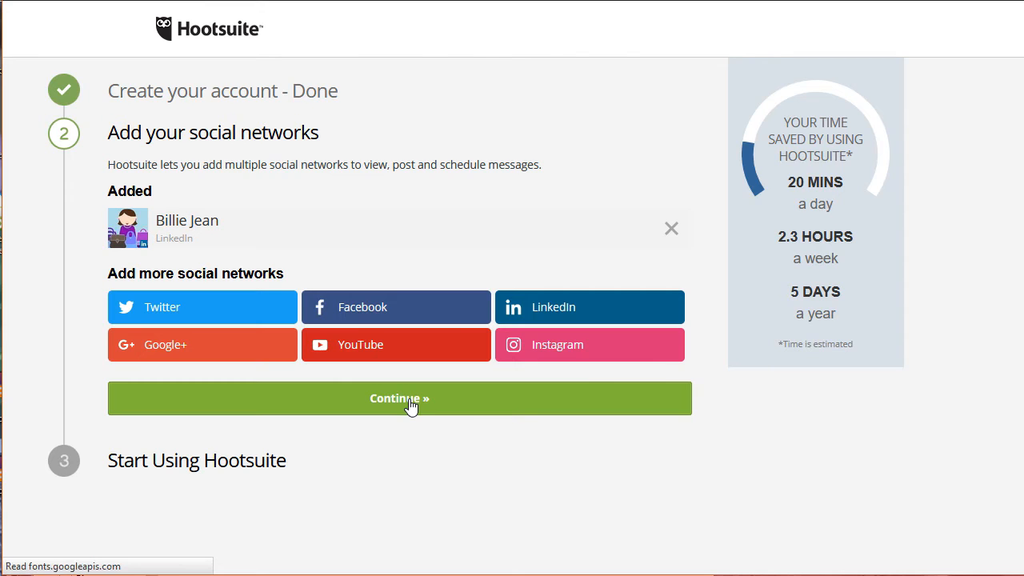